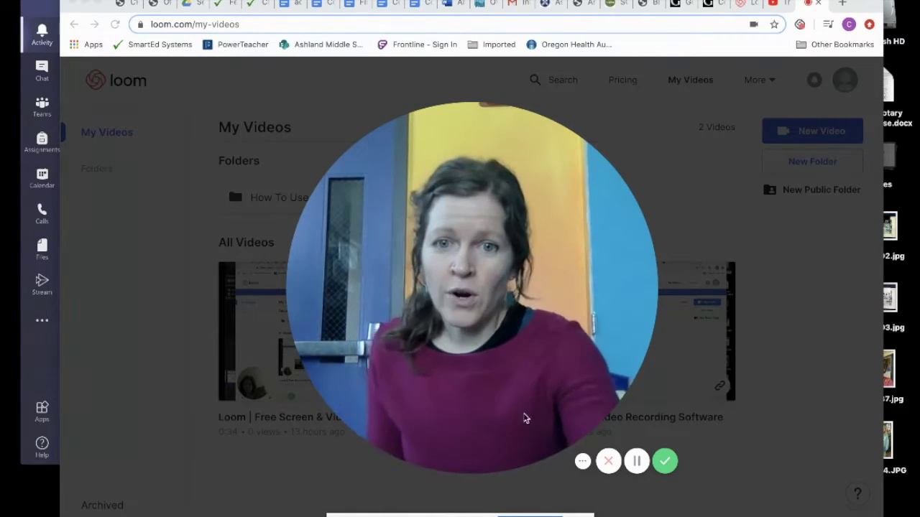
Shrink the recording's webcam bubble to its smallest size in the bottom-left corner.
{"action": "left_click", "coordinate": [477, 462]}
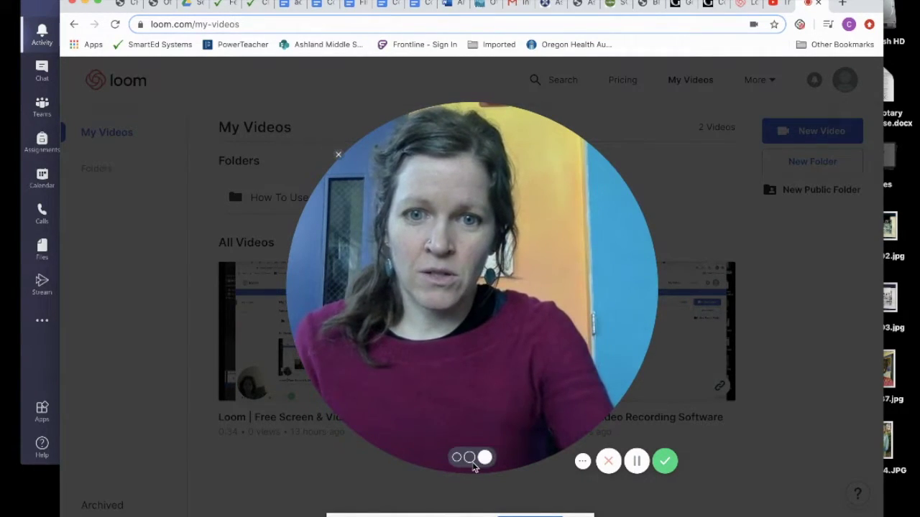
{"action": "left_click", "coordinate": [457, 459]}
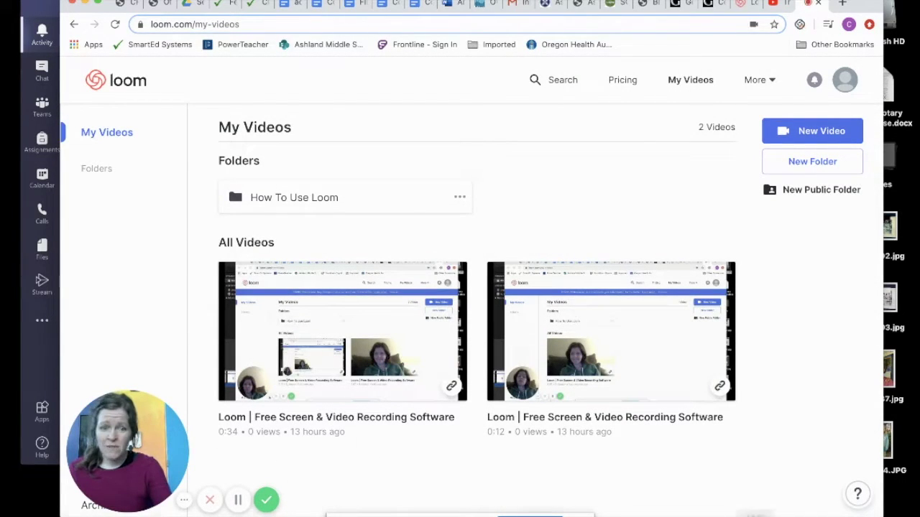
Bring up the Point Perspective presentation and play the slideshow from the first slide.
{"action": "left_click", "coordinate": [858, 509]}
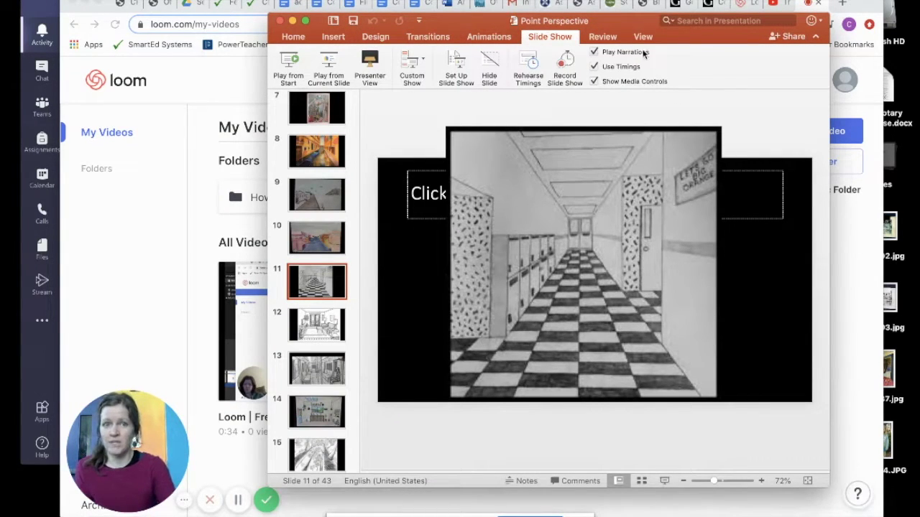
{"action": "left_click_drag", "start_coordinate": [628, 26], "coordinate": [591, 25]}
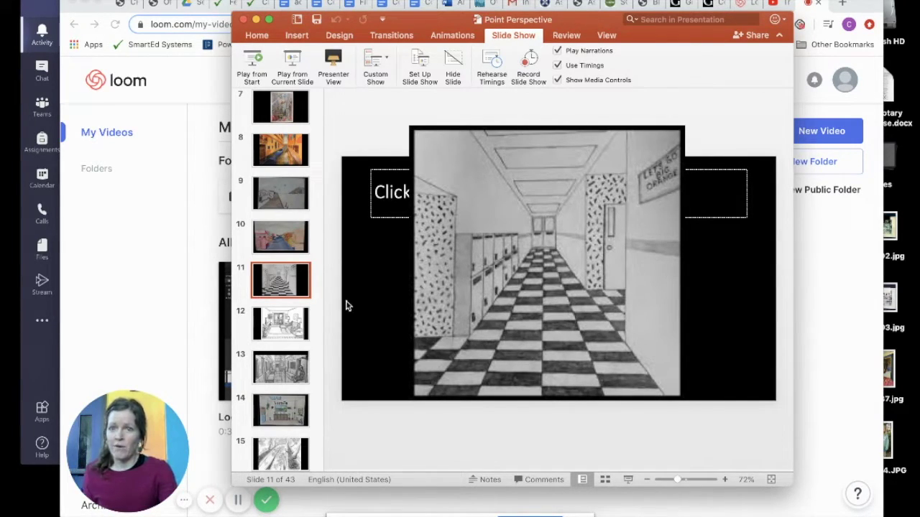
{"action": "left_click", "coordinate": [253, 61]}
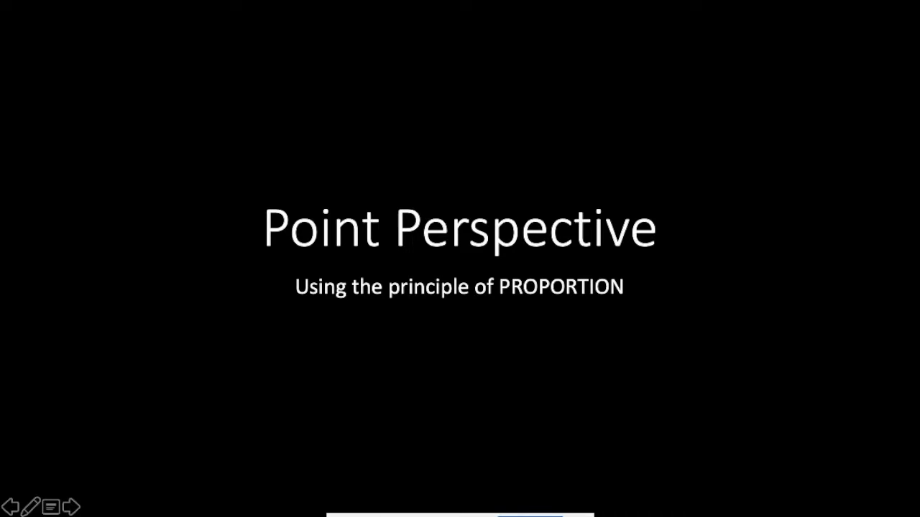
Advance through the grid and city street slides to the hallway drawing, then end the slideshow.
{"action": "key", "text": "Right"}
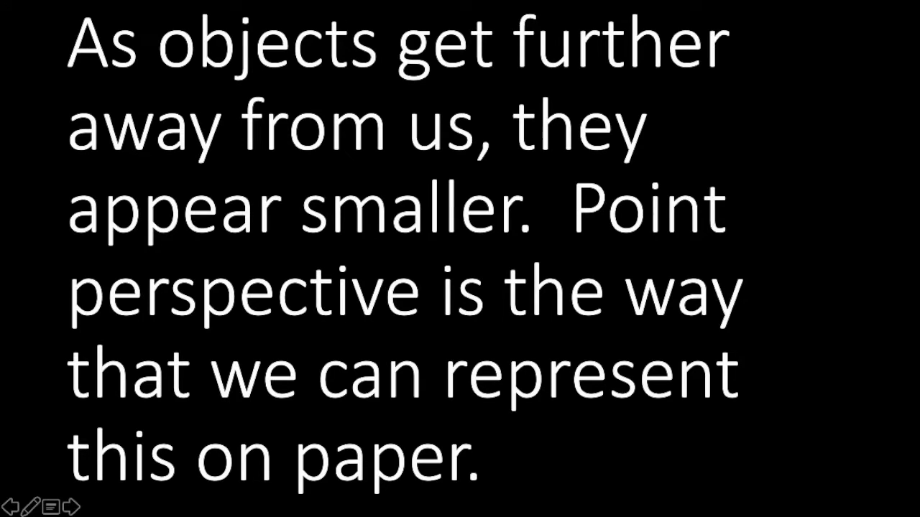
{"action": "key", "text": "Right"}
{"action": "key", "text": "Right"}
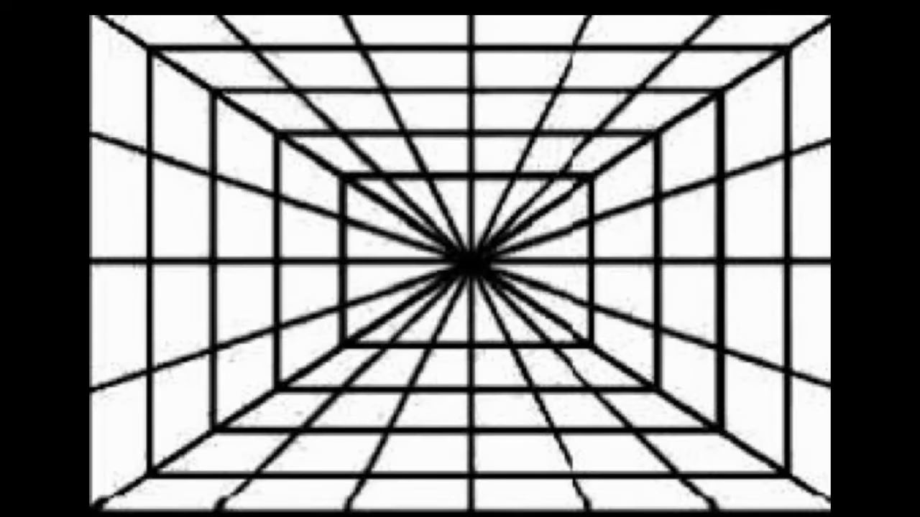
{"action": "key", "text": "Right"}
{"action": "key", "text": "Right"}
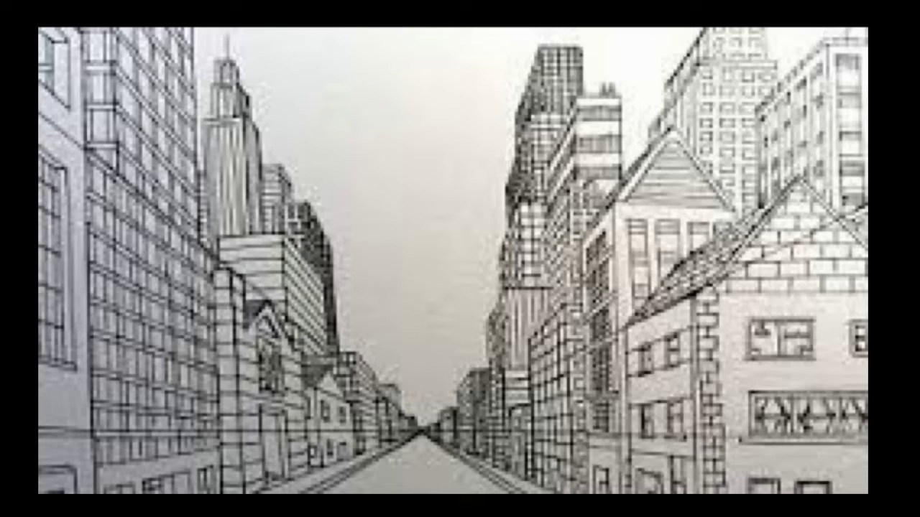
{"action": "key", "text": "Right"}
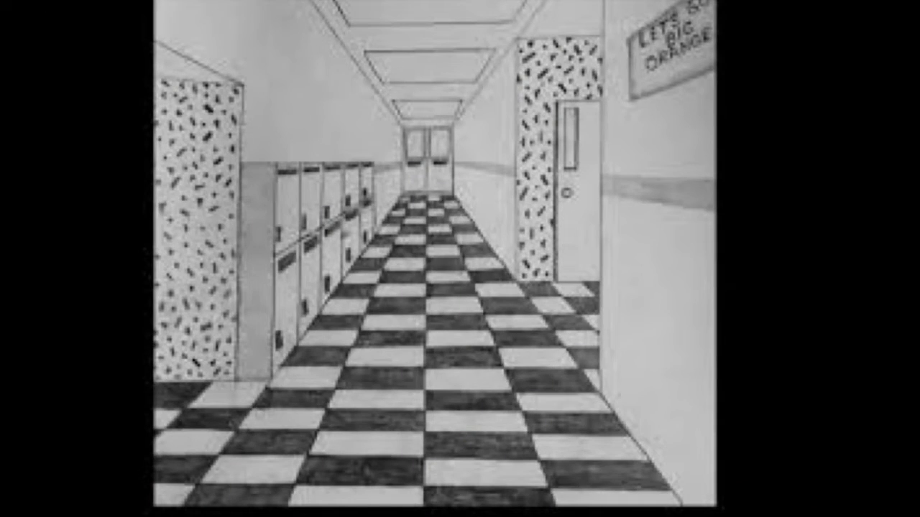
{"action": "key", "text": "Escape"}
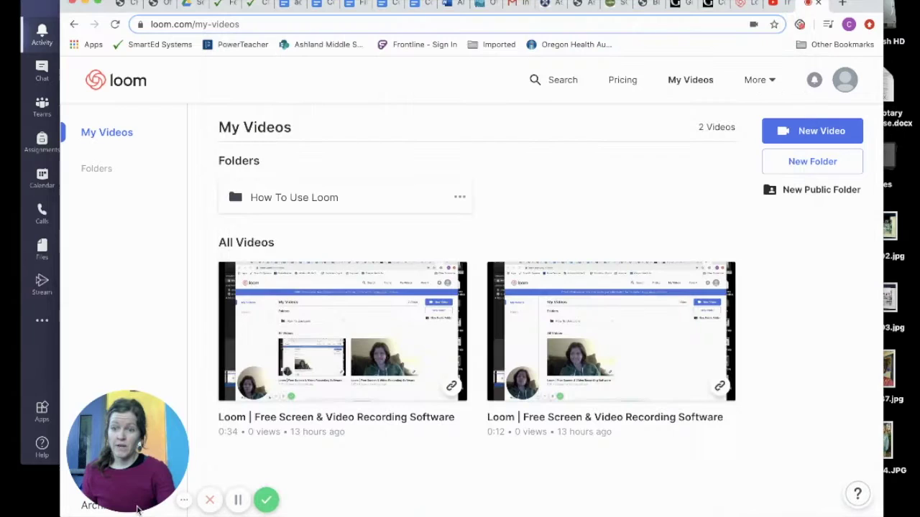
Return to the Loom page and set the webcam bubble to its largest size.
{"action": "left_click", "coordinate": [156, 491]}
{"action": "left_click", "coordinate": [141, 497]}
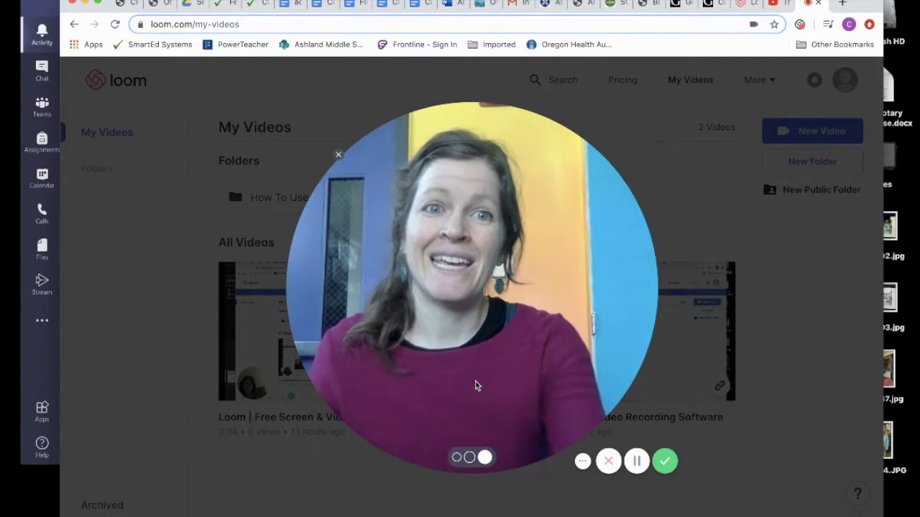
Go to loom.com and open the free sign-up page.
{"action": "left_click", "coordinate": [209, 24]}
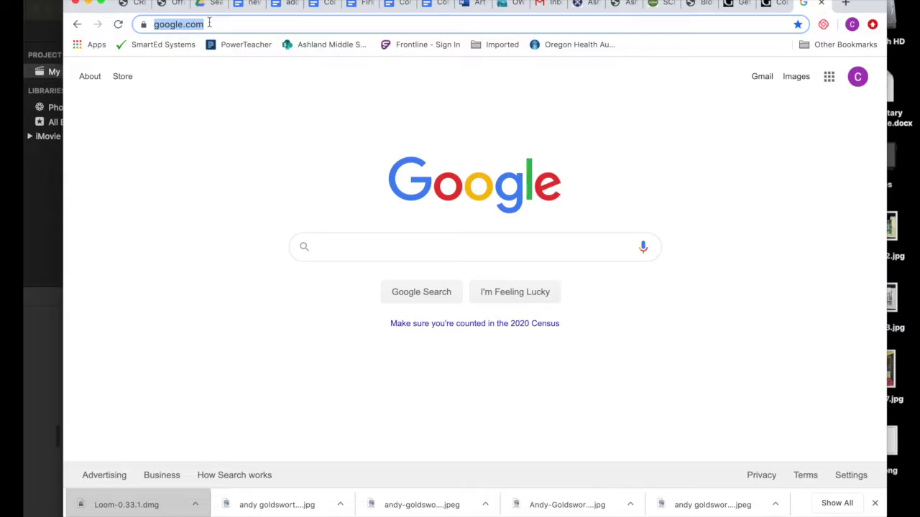
{"action": "type", "text": "l"}
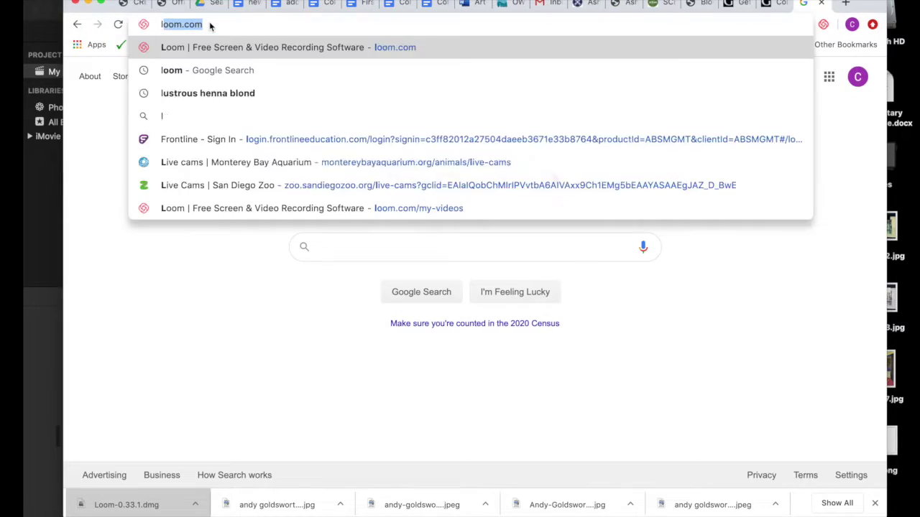
{"action": "type", "text": "oom.com"}
{"action": "key", "text": "Return"}
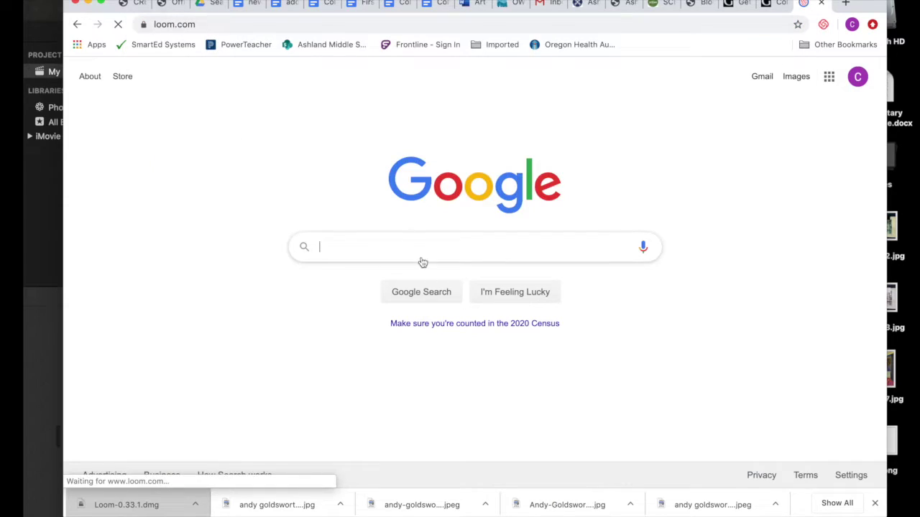
{"action": "left_click", "coordinate": [487, 328]}
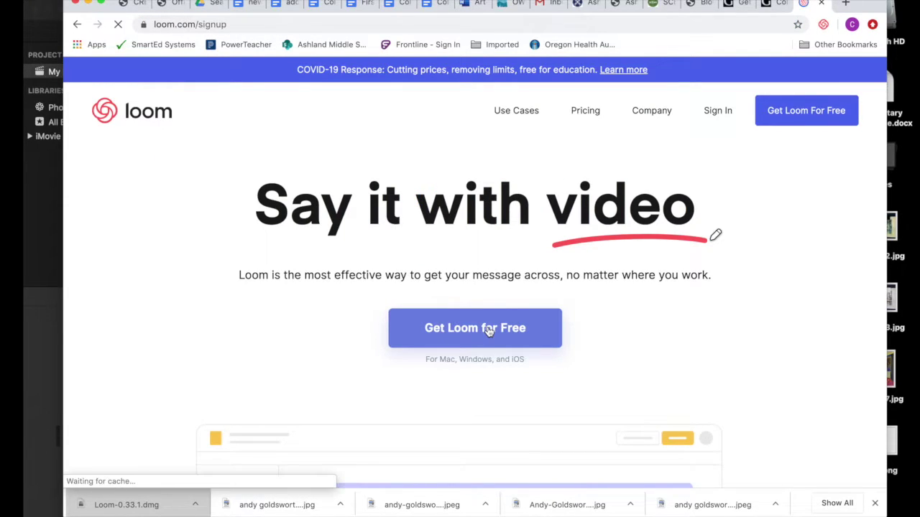
Enter the school e-mail address and create the free account.
{"action": "left_click", "coordinate": [415, 388]}
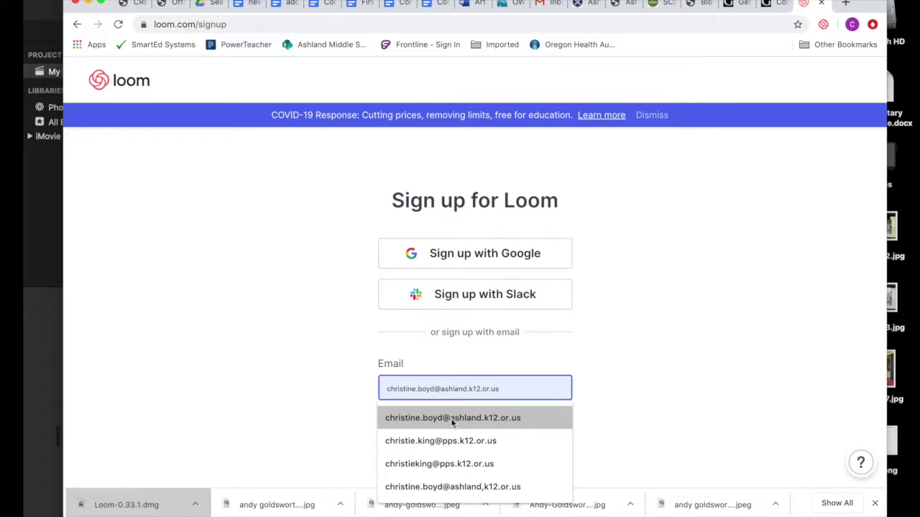
{"action": "left_click", "coordinate": [452, 422]}
{"action": "left_click", "coordinate": [470, 428]}
Fill in the first and last name and a matching password, agree to the terms, and submit.
{"action": "left_click", "coordinate": [392, 335]}
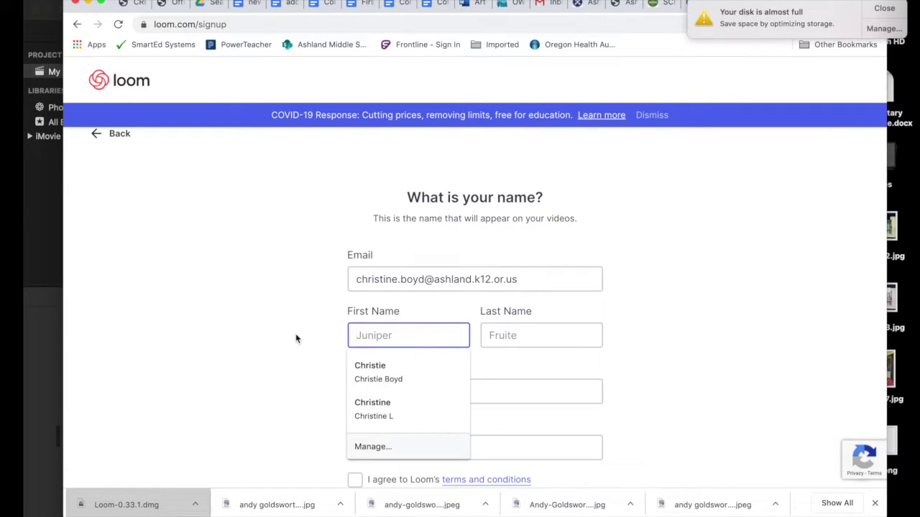
{"action": "left_click", "coordinate": [372, 372]}
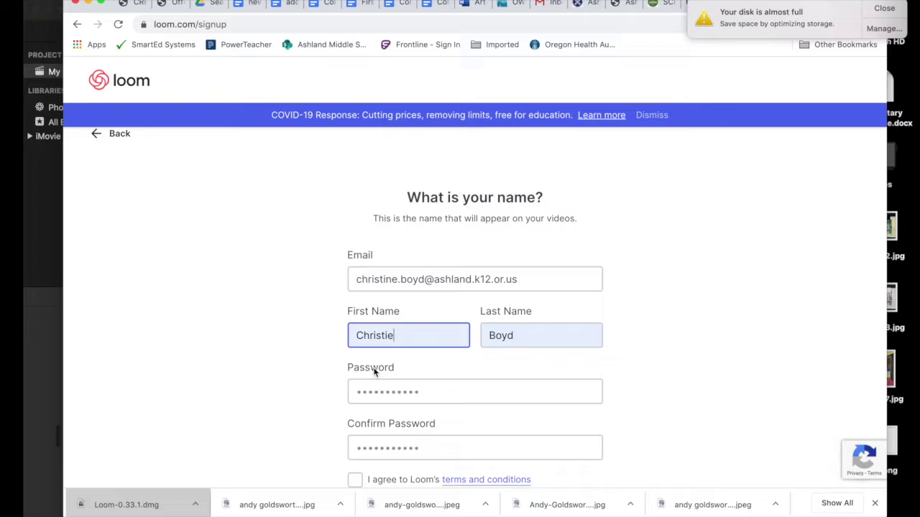
{"action": "scroll", "coordinate": [587, 372], "scroll_direction": "down", "scroll_amount": 2}
{"action": "left_click", "coordinate": [353, 334]}
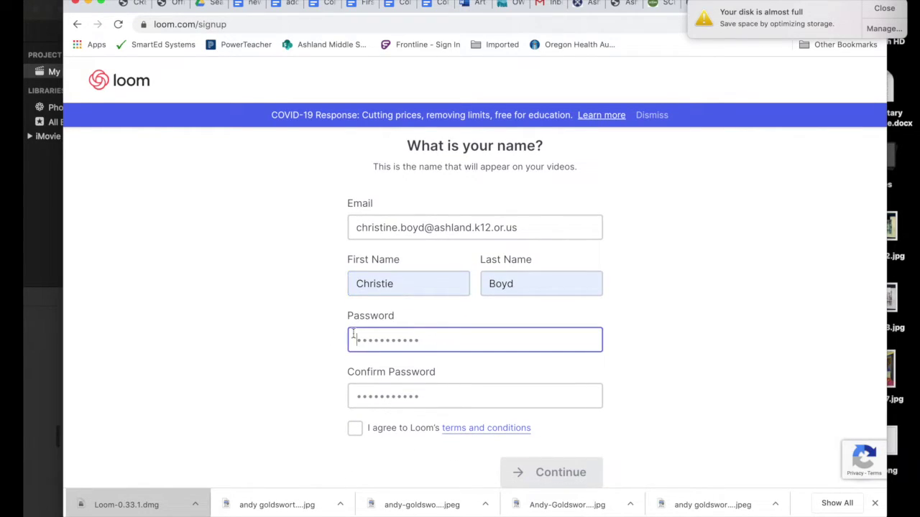
{"action": "key", "text": "Tab"}
{"action": "type", "text": "•"}
{"action": "left_click", "coordinate": [355, 428]}
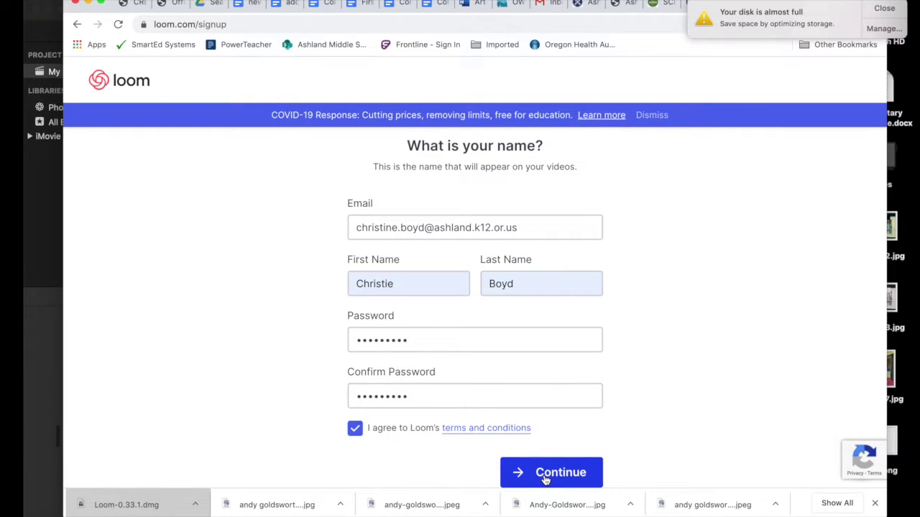
{"action": "left_click", "coordinate": [545, 477]}
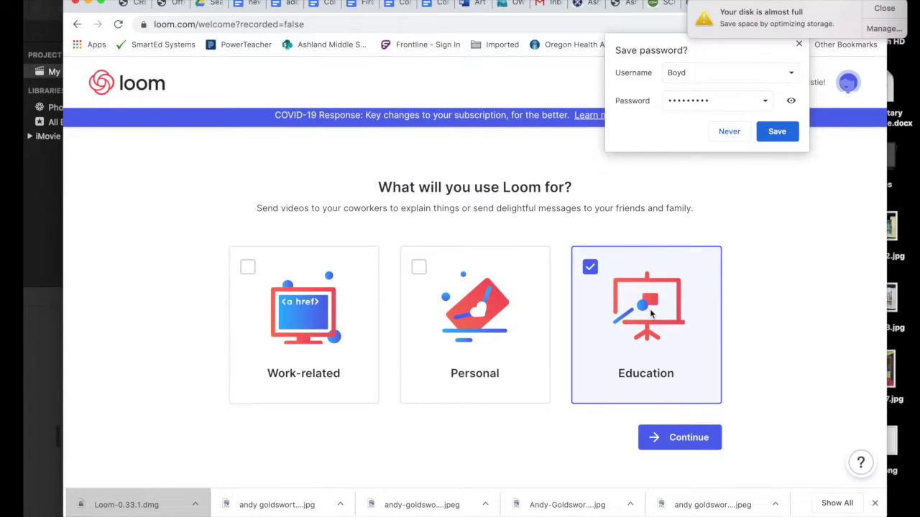
Continue to the page offering the Desktop App and Chrome Extension recorders.
{"action": "left_click", "coordinate": [673, 438]}
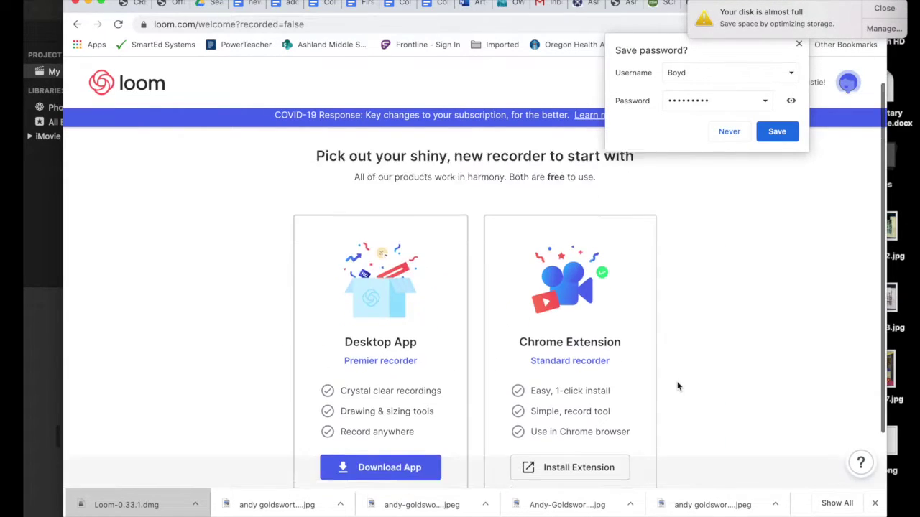
{"action": "scroll", "coordinate": [677, 386], "scroll_direction": "down", "scroll_amount": 3}
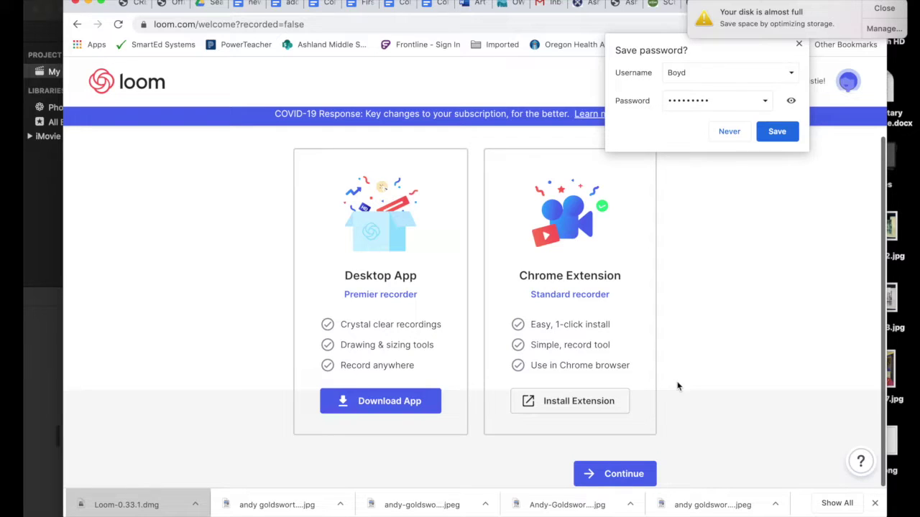
Add the Loom for Chrome extension from the Chrome Web Store and dismiss the confirmation notice.
{"action": "left_click", "coordinate": [595, 407]}
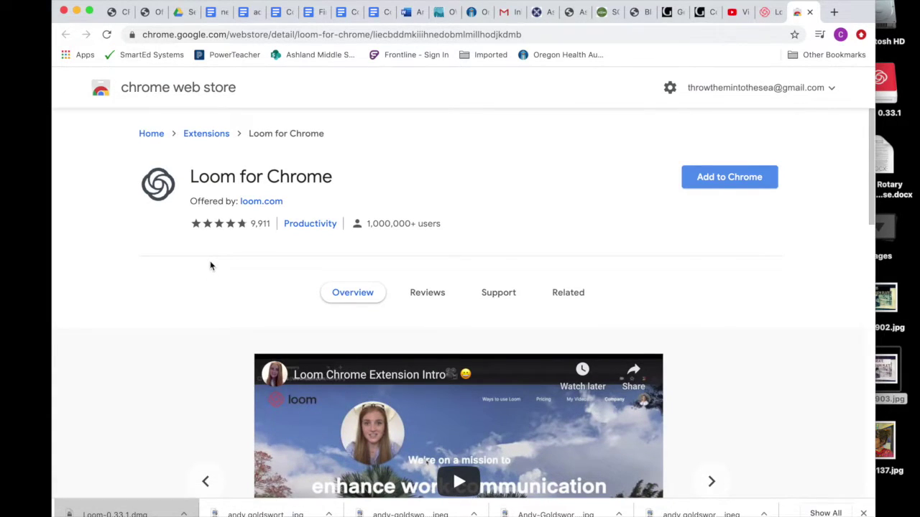
{"action": "left_click", "coordinate": [729, 180]}
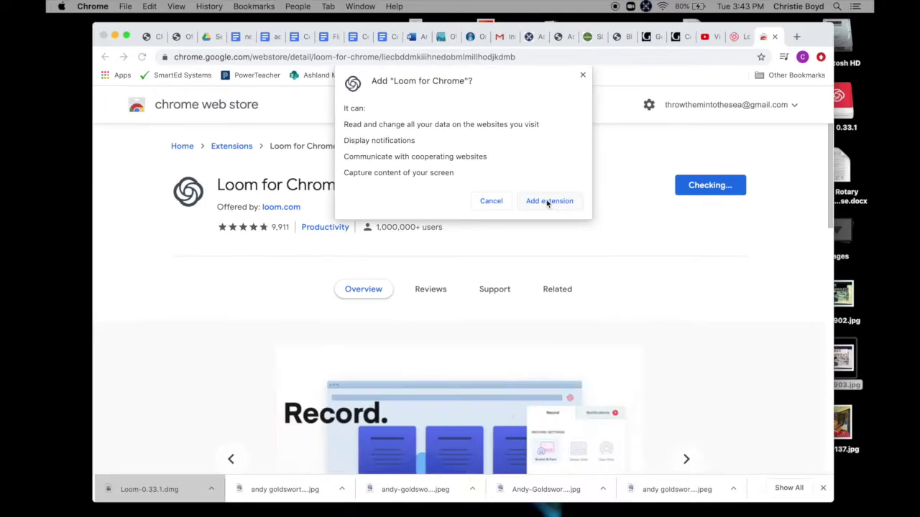
{"action": "left_click", "coordinate": [556, 196]}
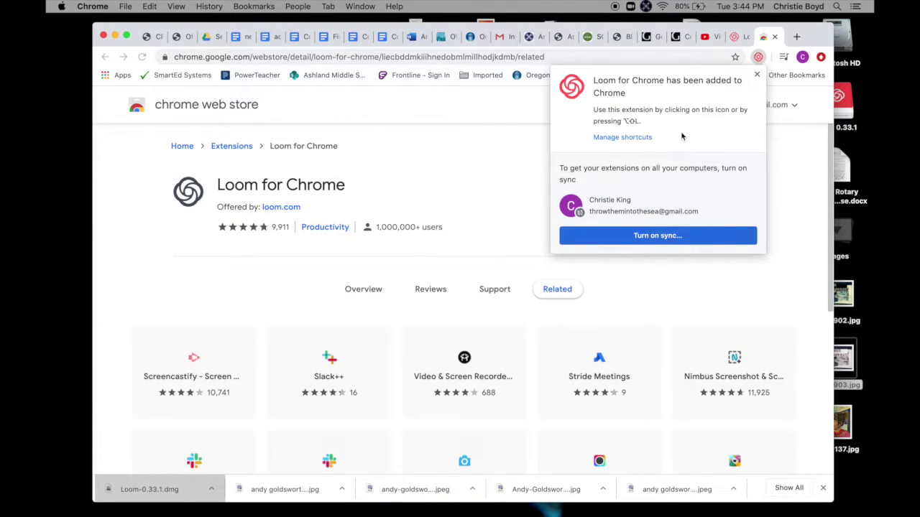
{"action": "left_click", "coordinate": [757, 77]}
{"action": "scroll", "coordinate": [471, 223], "scroll_direction": "down", "scroll_amount": 1}
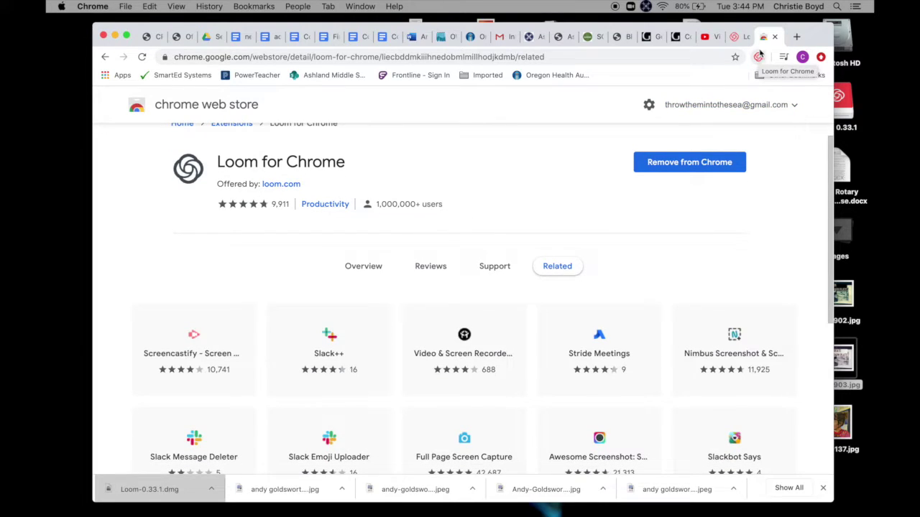
{"action": "scroll", "coordinate": [479, 219], "scroll_direction": "up", "scroll_amount": 1}
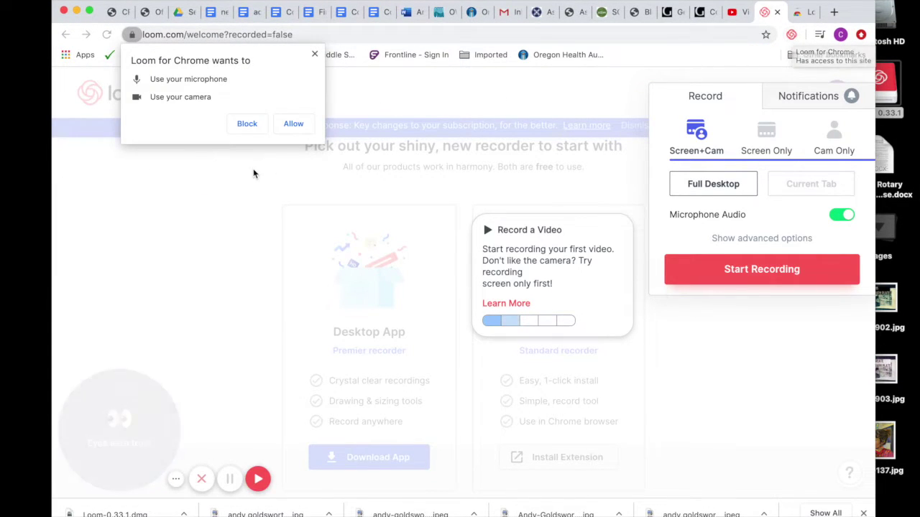
Grant Loom microphone and camera access, then start a new Screen + Cam, Full Desktop recording.
{"action": "left_click", "coordinate": [293, 124]}
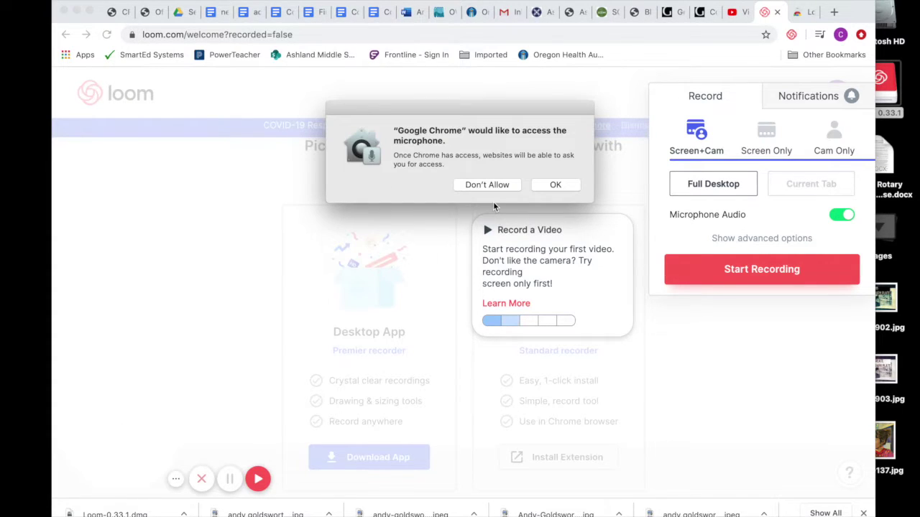
{"action": "left_click", "coordinate": [557, 185]}
{"action": "left_click", "coordinate": [555, 188]}
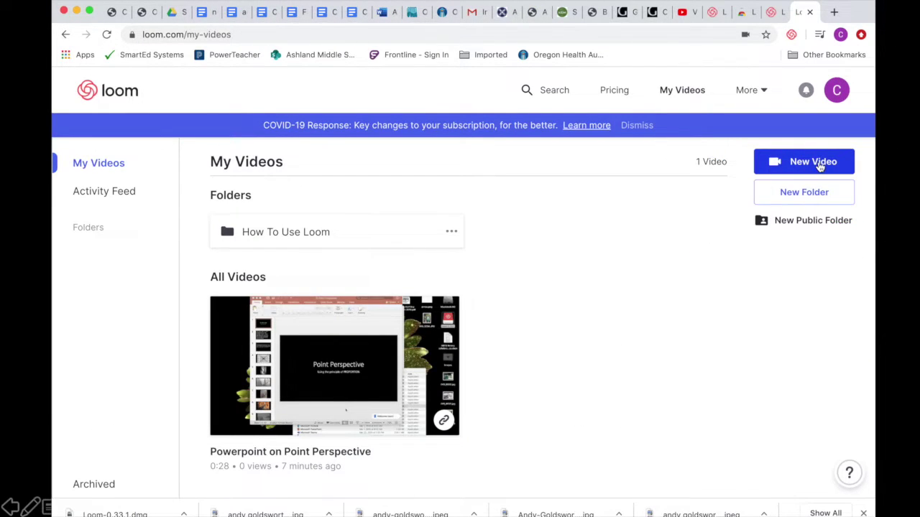
{"action": "left_click", "coordinate": [819, 164]}
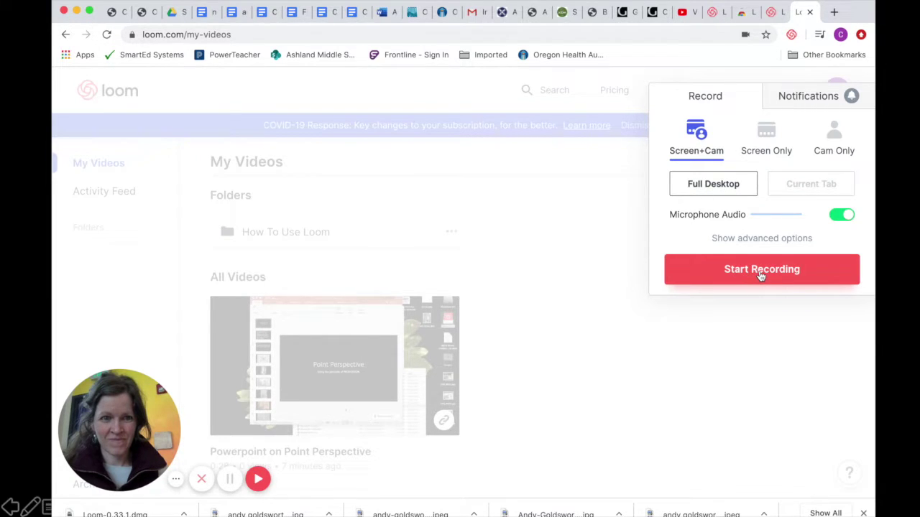
{"action": "left_click", "coordinate": [759, 271]}
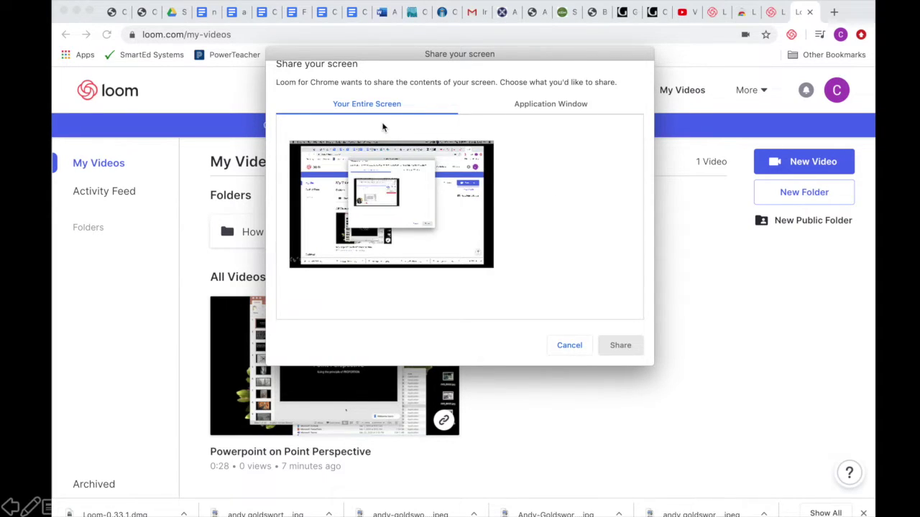
Select Your Entire Screen in the sharing prompt and share it to begin recording.
{"action": "left_click", "coordinate": [438, 209]}
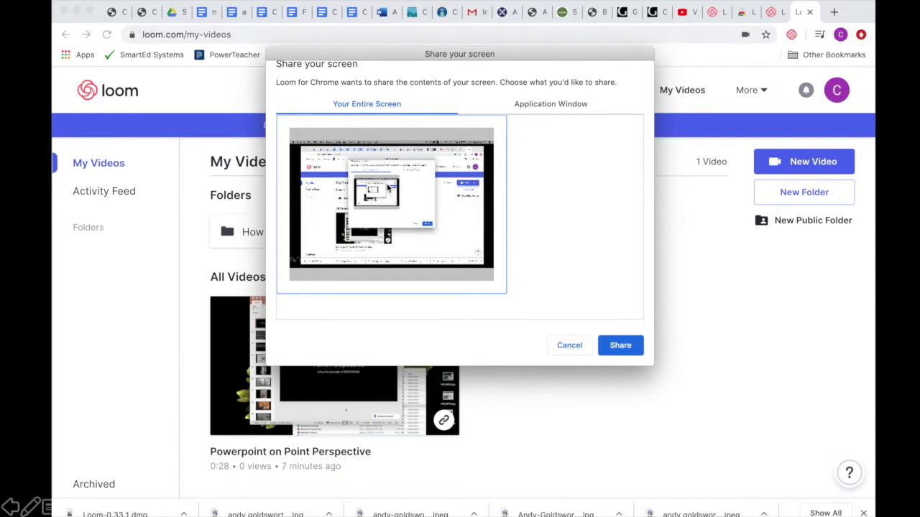
{"action": "left_click", "coordinate": [619, 346]}
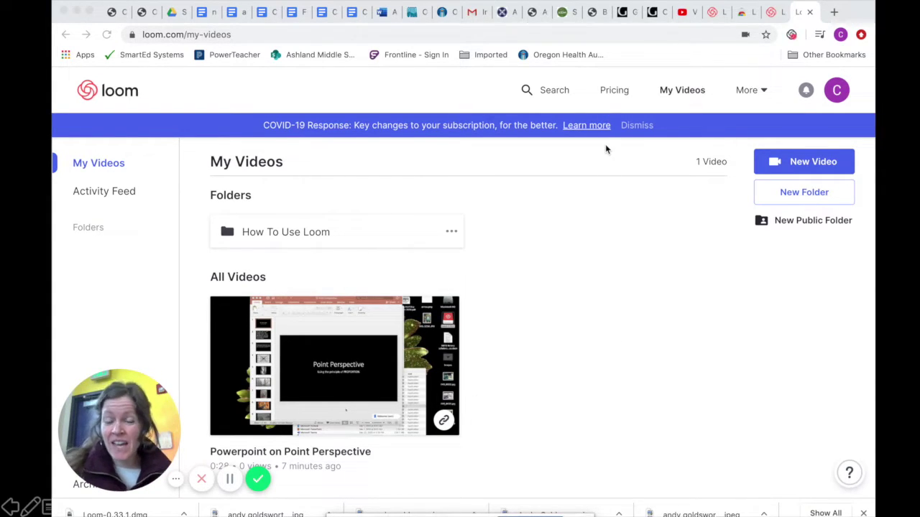
Scroll through the Getty article on household-item art recreations, then pause and finish the recording.
{"action": "left_click", "coordinate": [630, 18]}
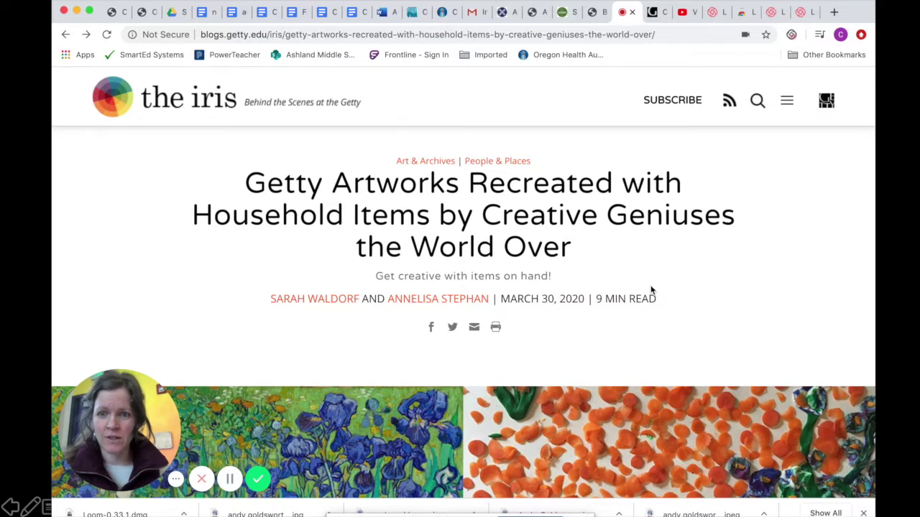
{"action": "scroll", "coordinate": [652, 290], "scroll_direction": "down", "scroll_amount": 1}
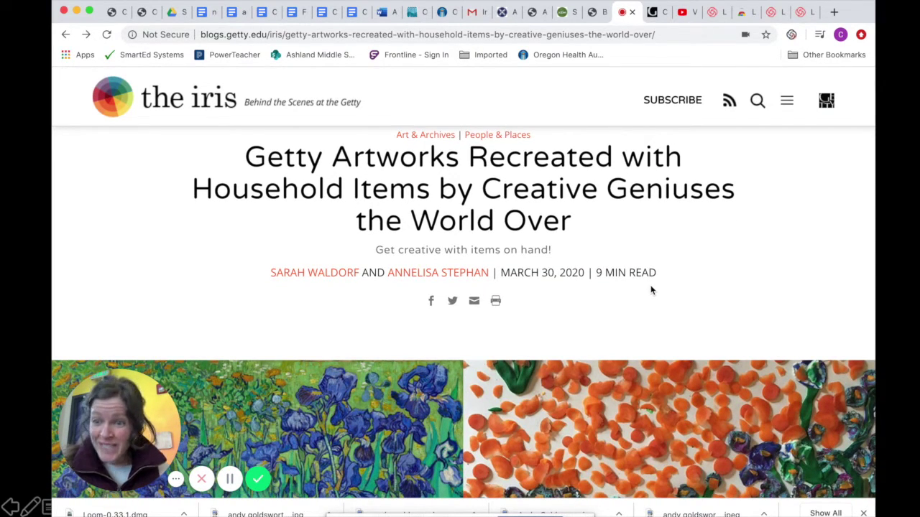
{"action": "scroll", "coordinate": [652, 290], "scroll_direction": "down", "scroll_amount": 4}
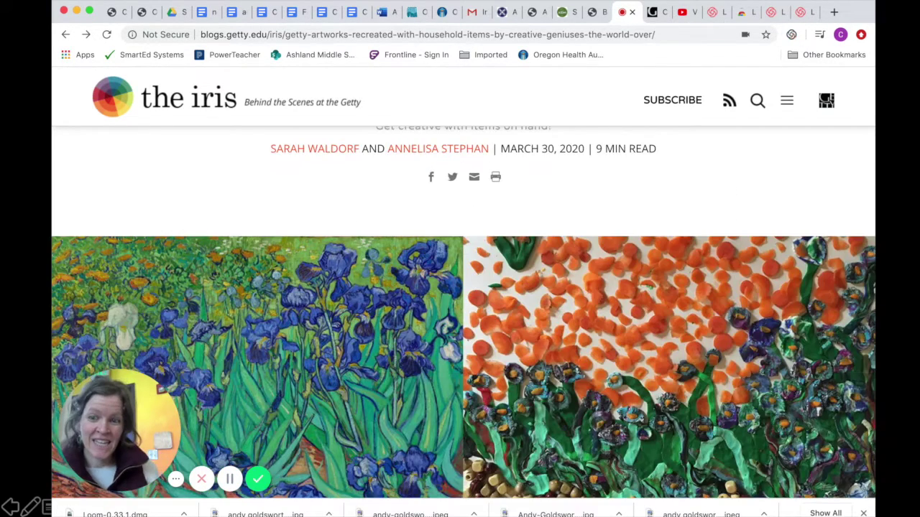
{"action": "left_click", "coordinate": [230, 479]}
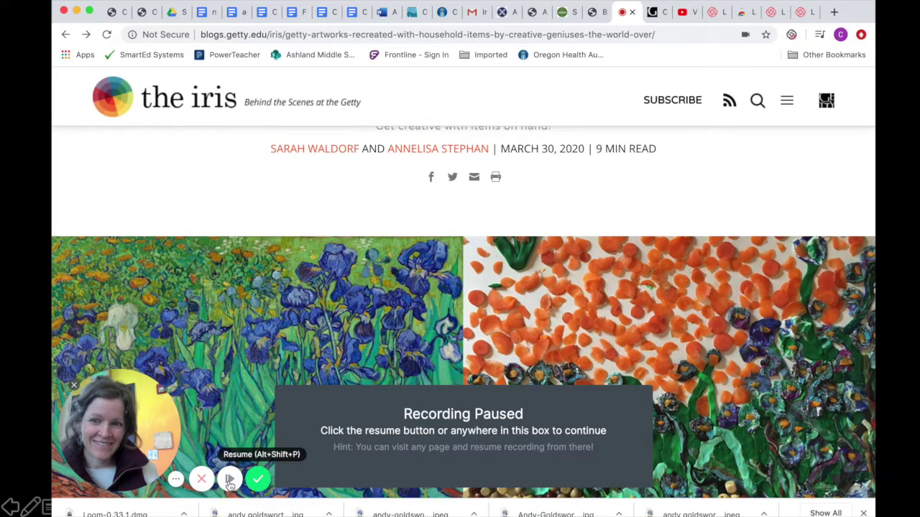
{"action": "scroll", "coordinate": [237, 480], "scroll_direction": "up", "scroll_amount": 4}
{"action": "left_click", "coordinate": [261, 480]}
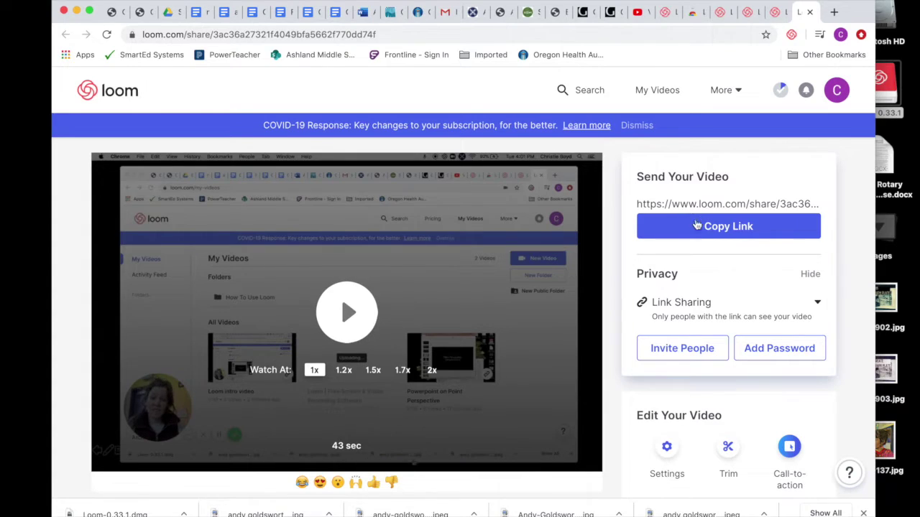
Replace the default video title with 'Point Perspective'.
{"action": "scroll", "coordinate": [510, 401], "scroll_direction": "down", "scroll_amount": 4}
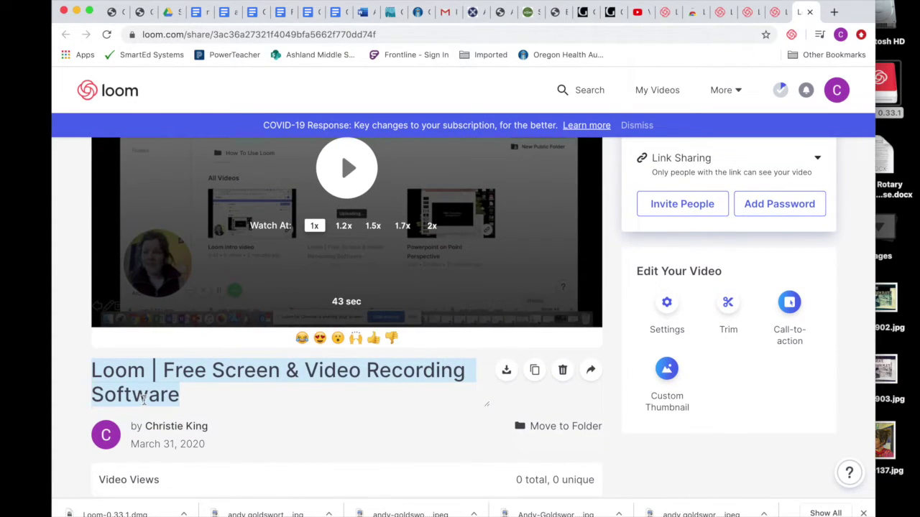
{"action": "key", "text": "BackSpace"}
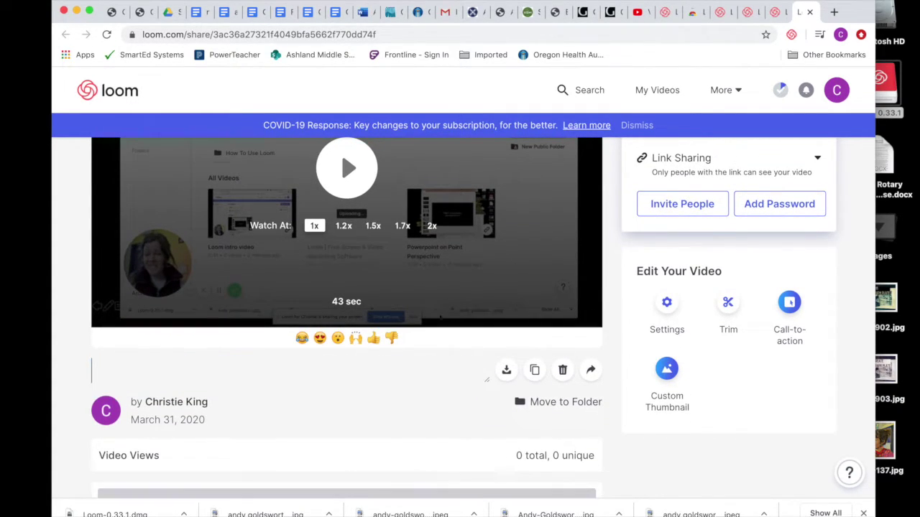
{"action": "type", "text": "Point"}
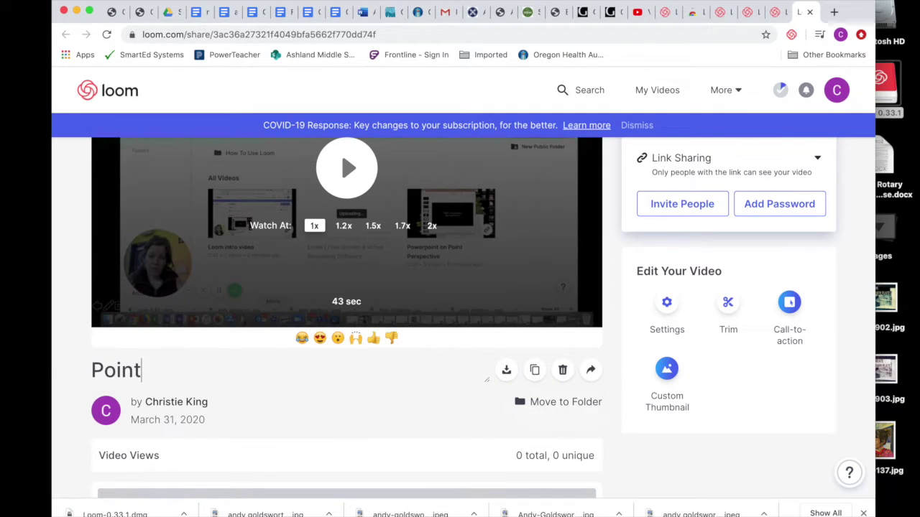
{"action": "type", "text": " Perspective"}
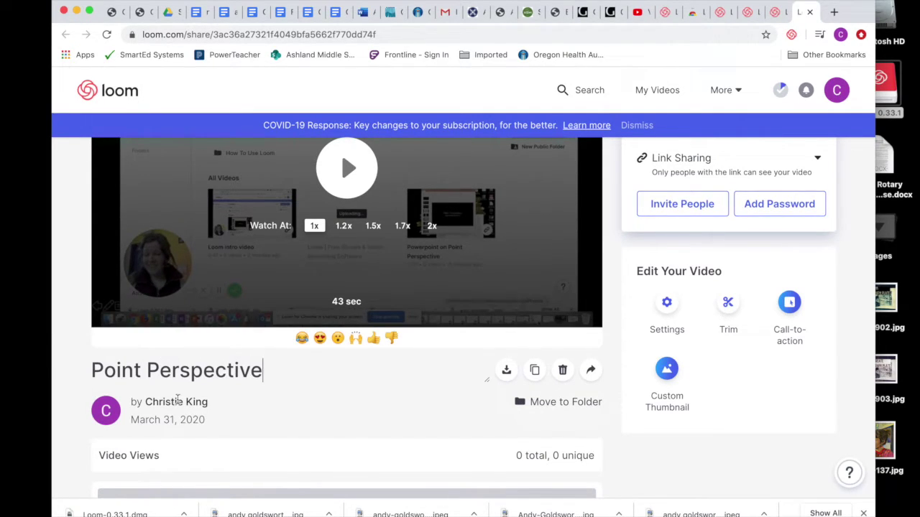
{"action": "key", "text": "Return"}
Post the comment 'Point Perspective Power Point' beneath the Loom video.
{"action": "scroll", "coordinate": [401, 403], "scroll_direction": "down", "scroll_amount": 2}
{"action": "left_click", "coordinate": [341, 417]}
{"action": "type", "text": "P"}
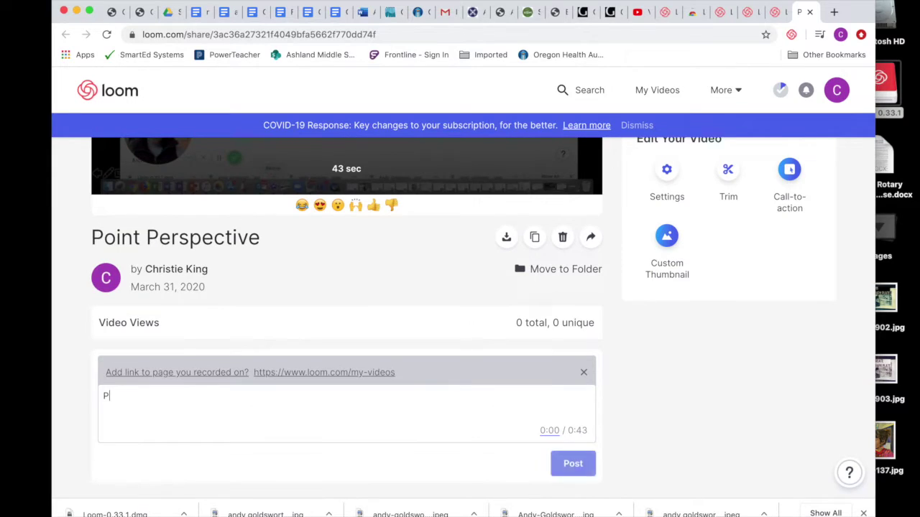
{"action": "type", "text": "oint Perspec"}
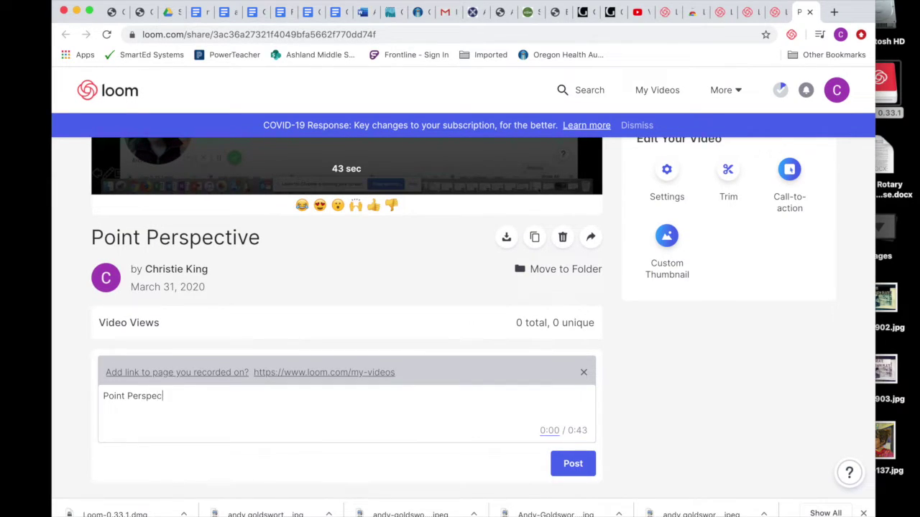
{"action": "type", "text": "tive Power"}
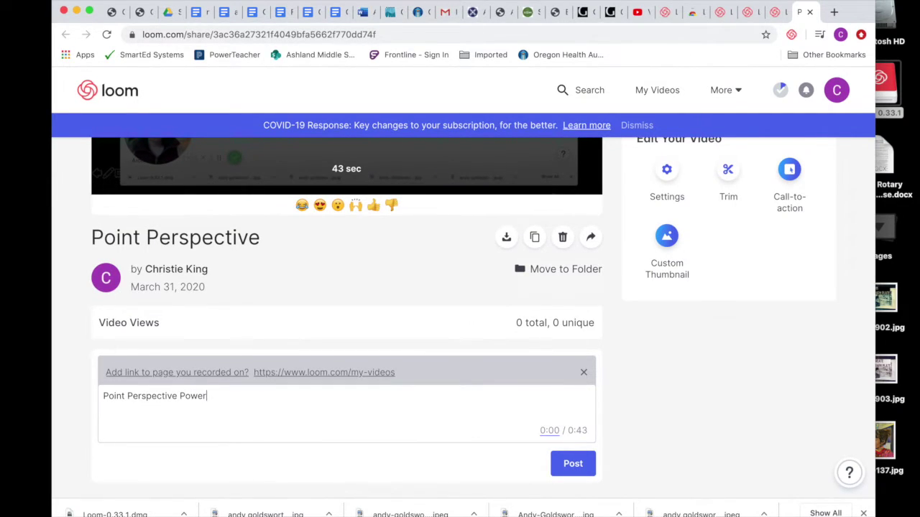
{"action": "type", "text": " Point"}
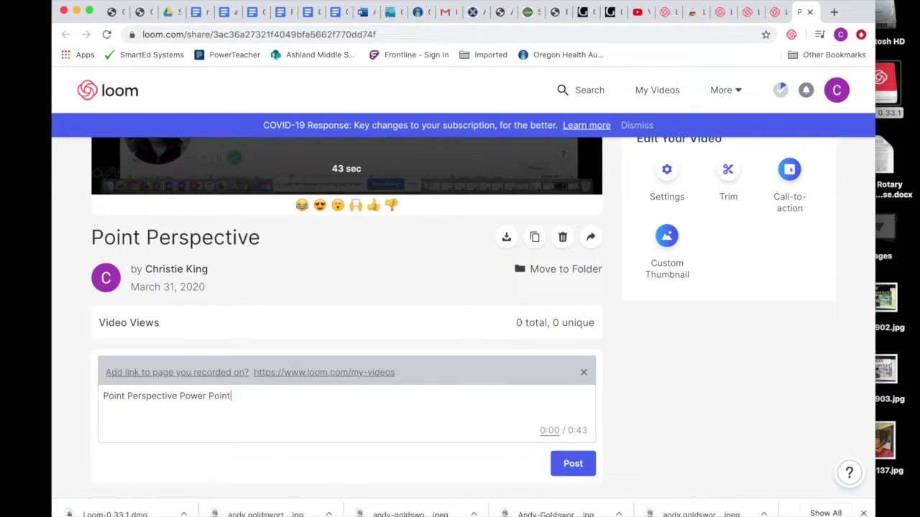
{"action": "left_click", "coordinate": [573, 473]}
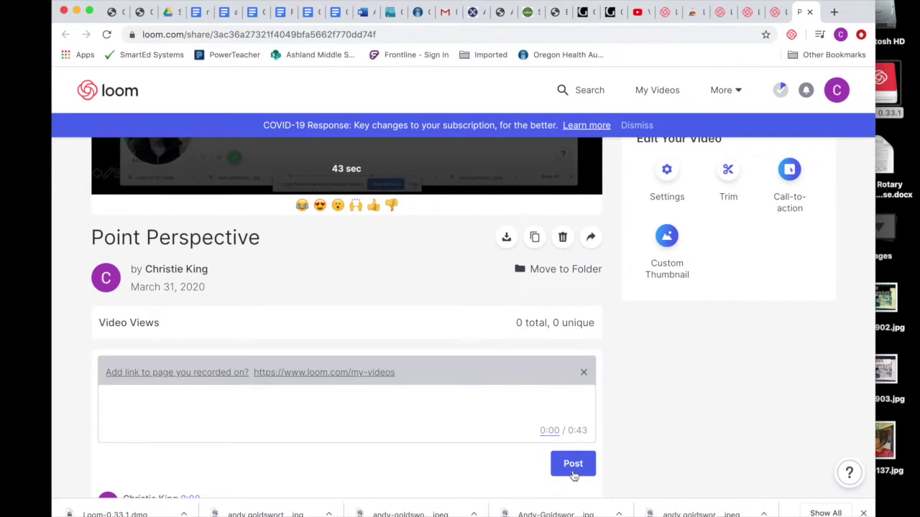
{"action": "scroll", "coordinate": [505, 404], "scroll_direction": "down", "scroll_amount": 1}
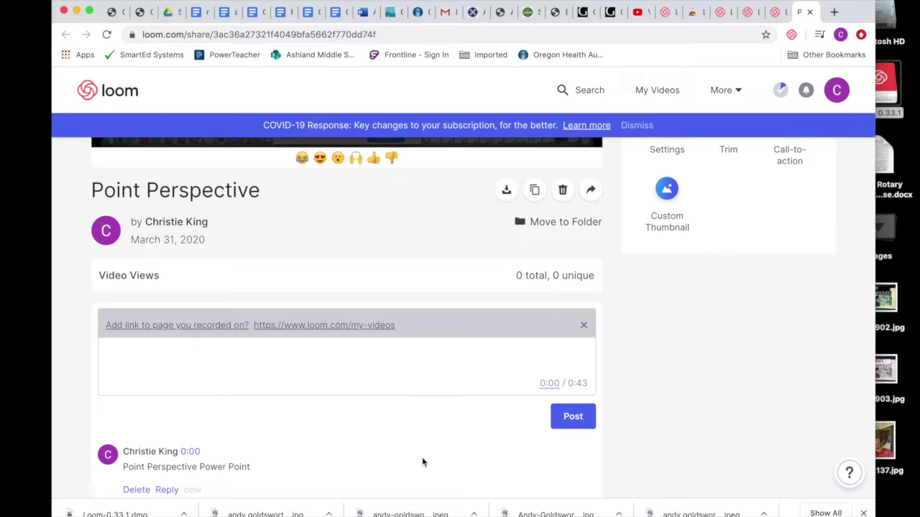
{"action": "scroll", "coordinate": [421, 462], "scroll_direction": "down", "scroll_amount": 1}
{"action": "scroll", "coordinate": [422, 462], "scroll_direction": "up", "scroll_amount": 5}
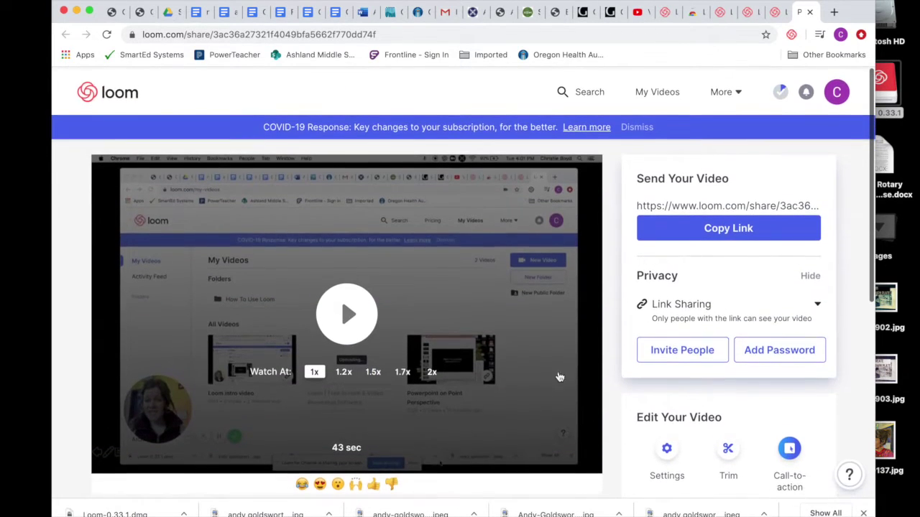
Copy the Loom video's share link and enter the 'Point Perspective' title in the Teams assignment.
{"action": "left_click", "coordinate": [723, 228]}
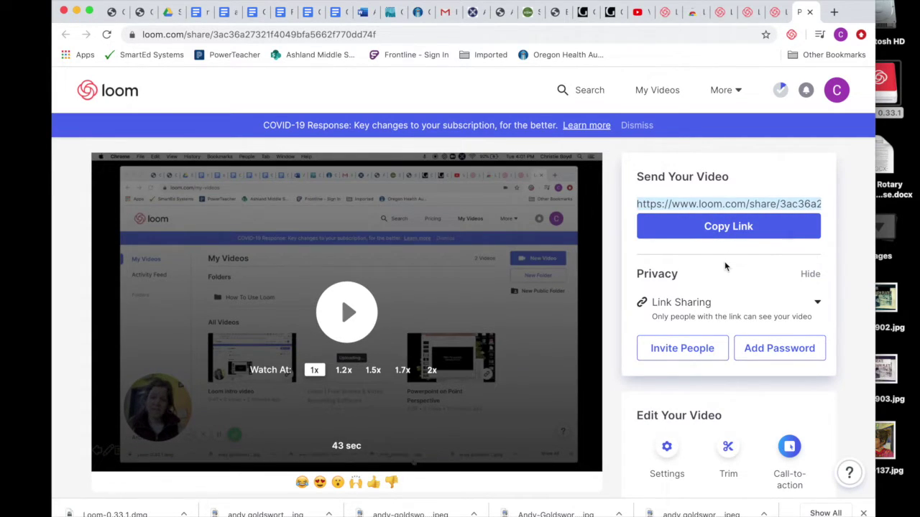
{"action": "type", "text": "oint Perspective"}
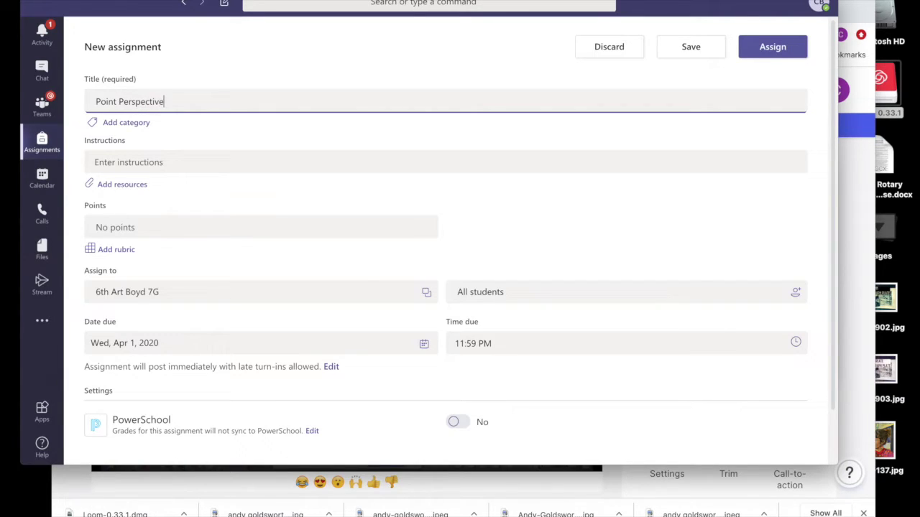
Give the assignment the instructions 'Make amazing art!' and bring up the add-resources options.
{"action": "left_click", "coordinate": [212, 162]}
{"action": "type", "text": "Make amazing art!"}
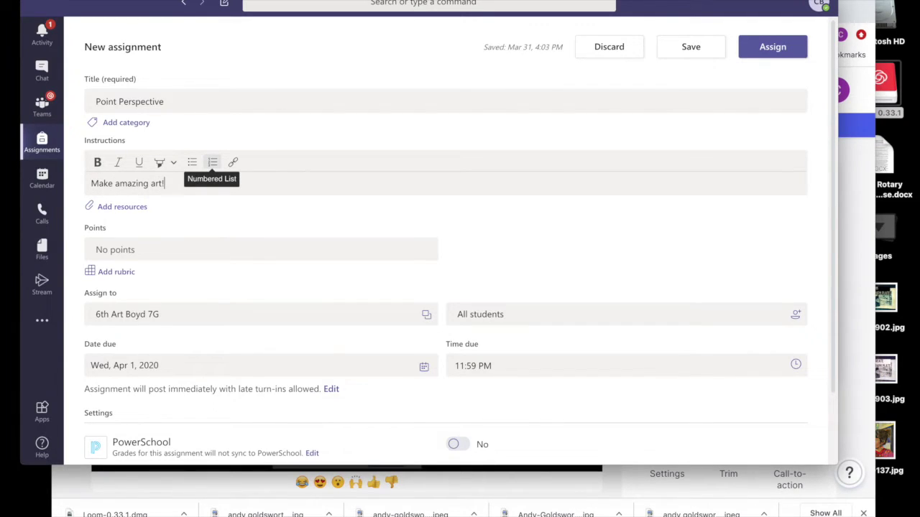
{"action": "left_click", "coordinate": [126, 206]}
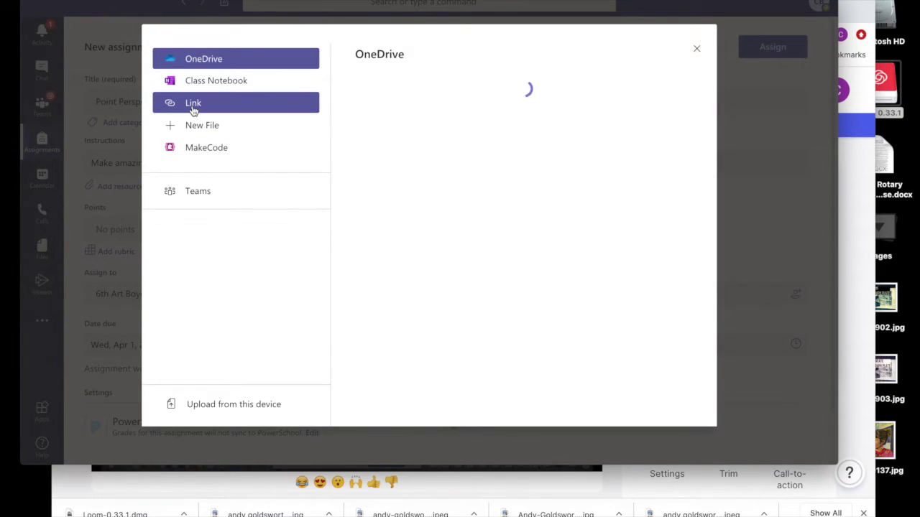
Add the copied Loom share link as a Link resource via its web address and attach it.
{"action": "left_click", "coordinate": [192, 104]}
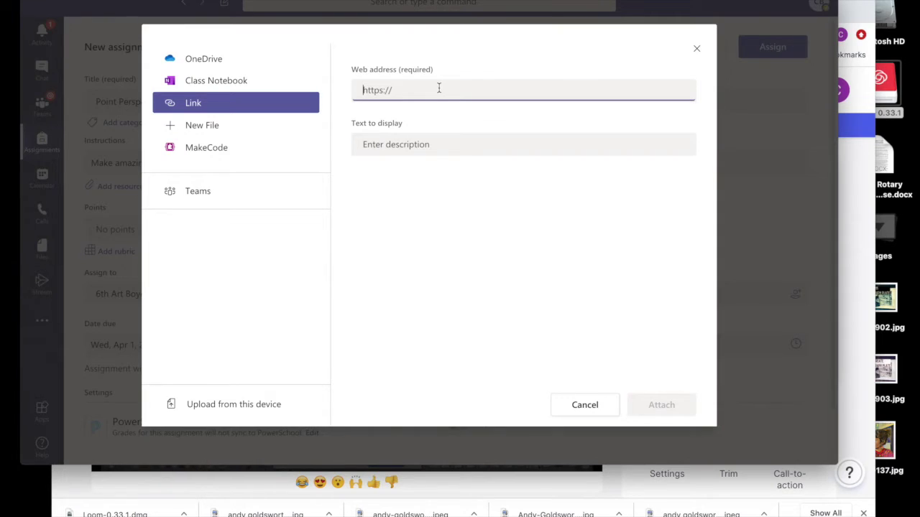
{"action": "key", "text": "super+v"}
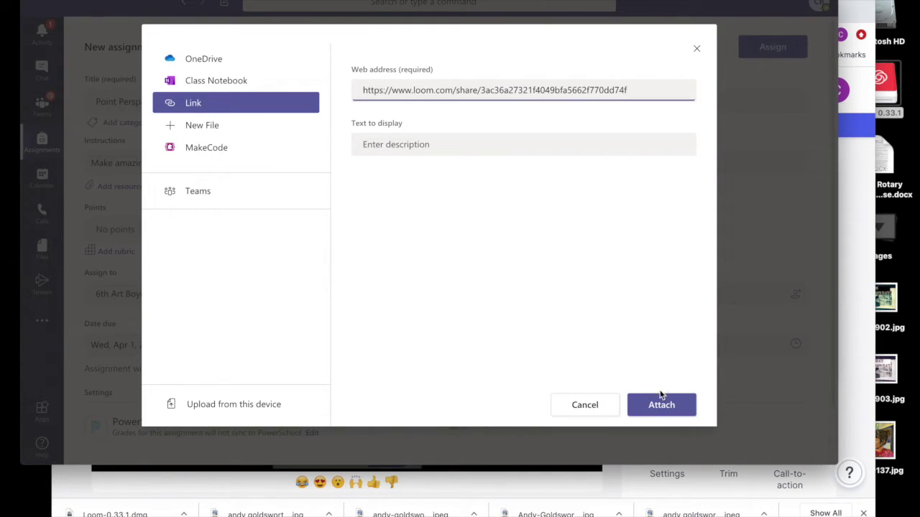
{"action": "left_click", "coordinate": [657, 406]}
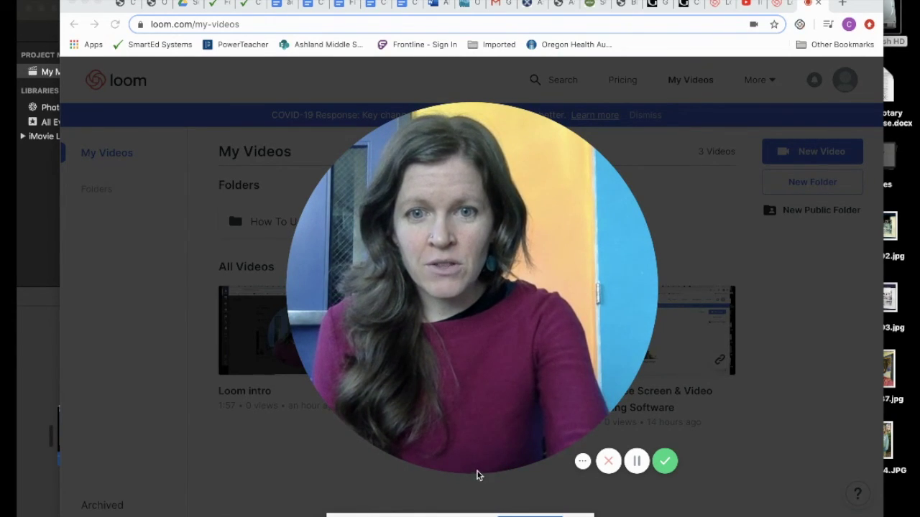
{"action": "mouse_move", "coordinate": [479, 458]}
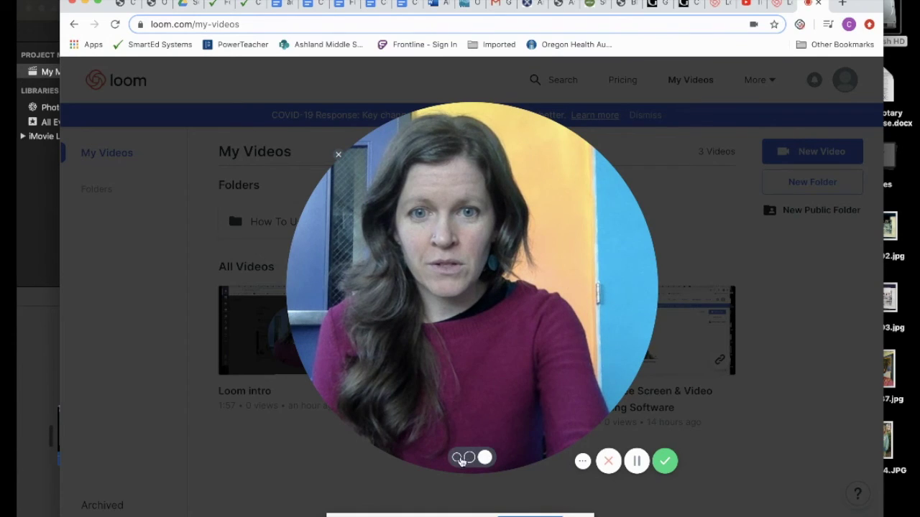